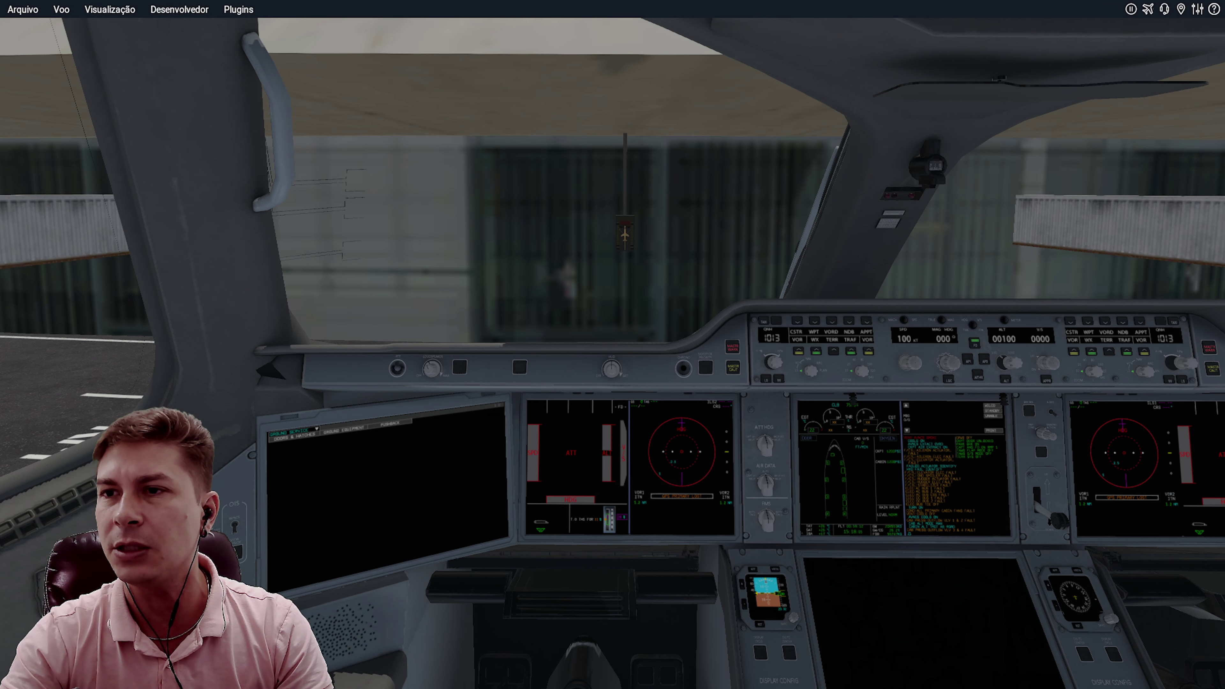
# Open the keyboard settings, search the commands for "go to save" and review the key assignments of the 3-D cockpit locations
pyautogui.click(1197, 8)
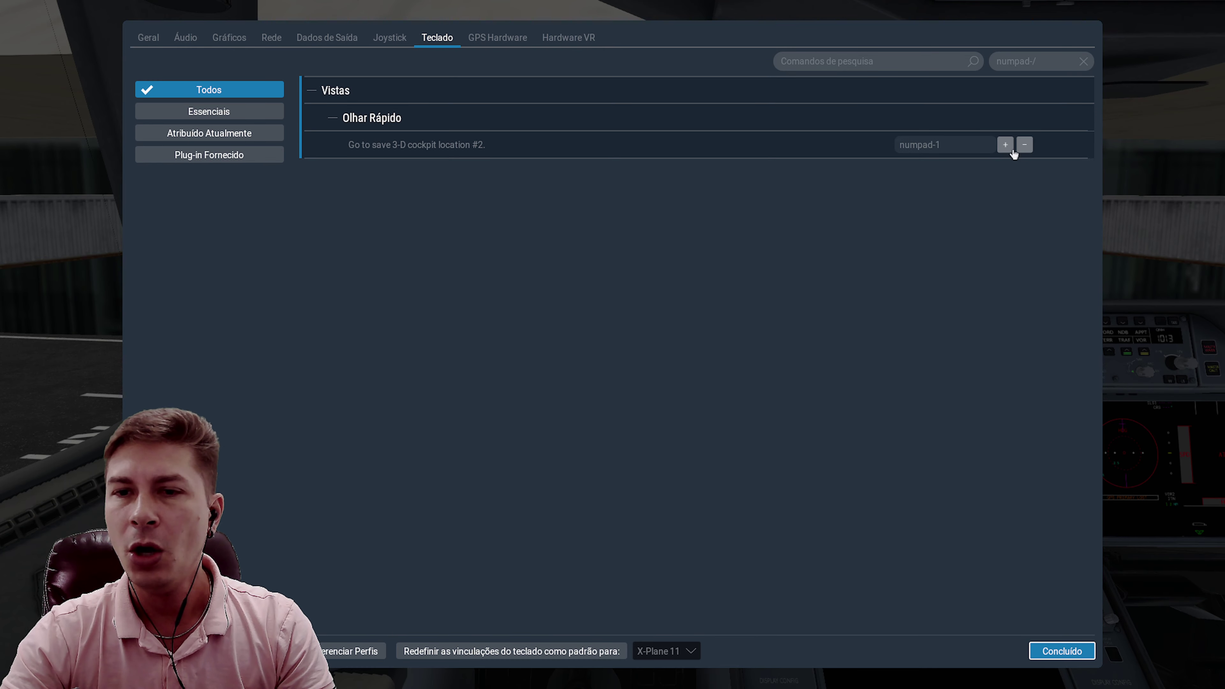
pyautogui.click(874, 61)
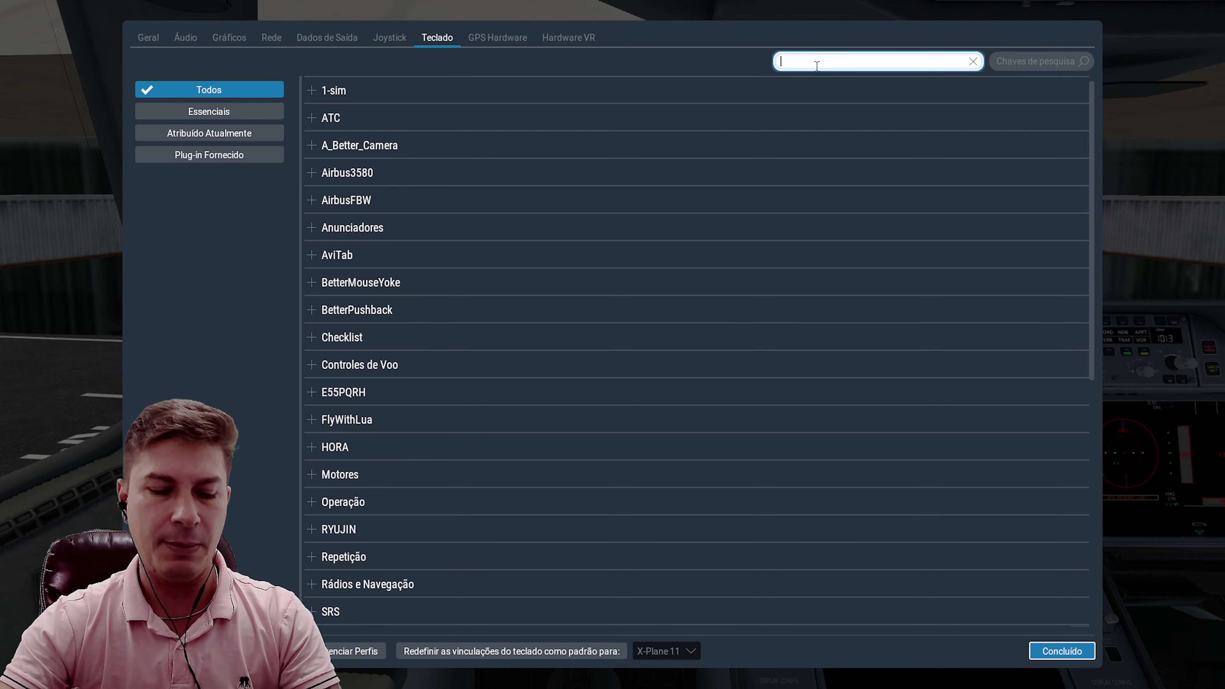
pyautogui.write('go')
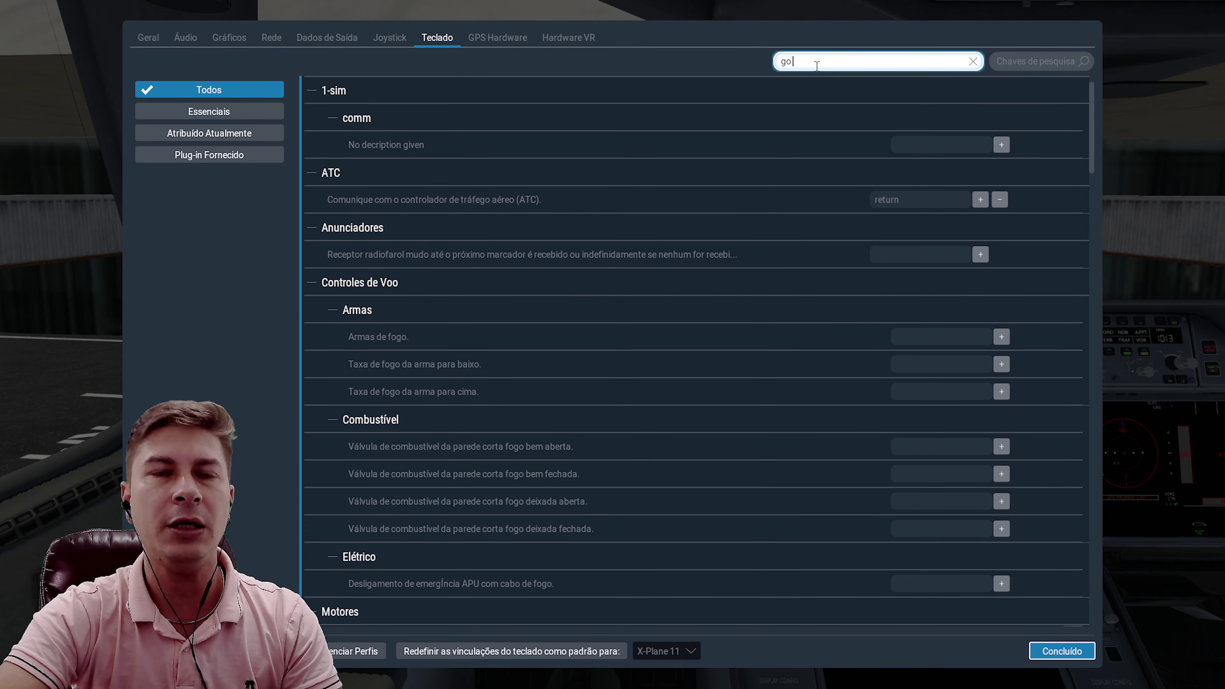
pyautogui.write(' to')
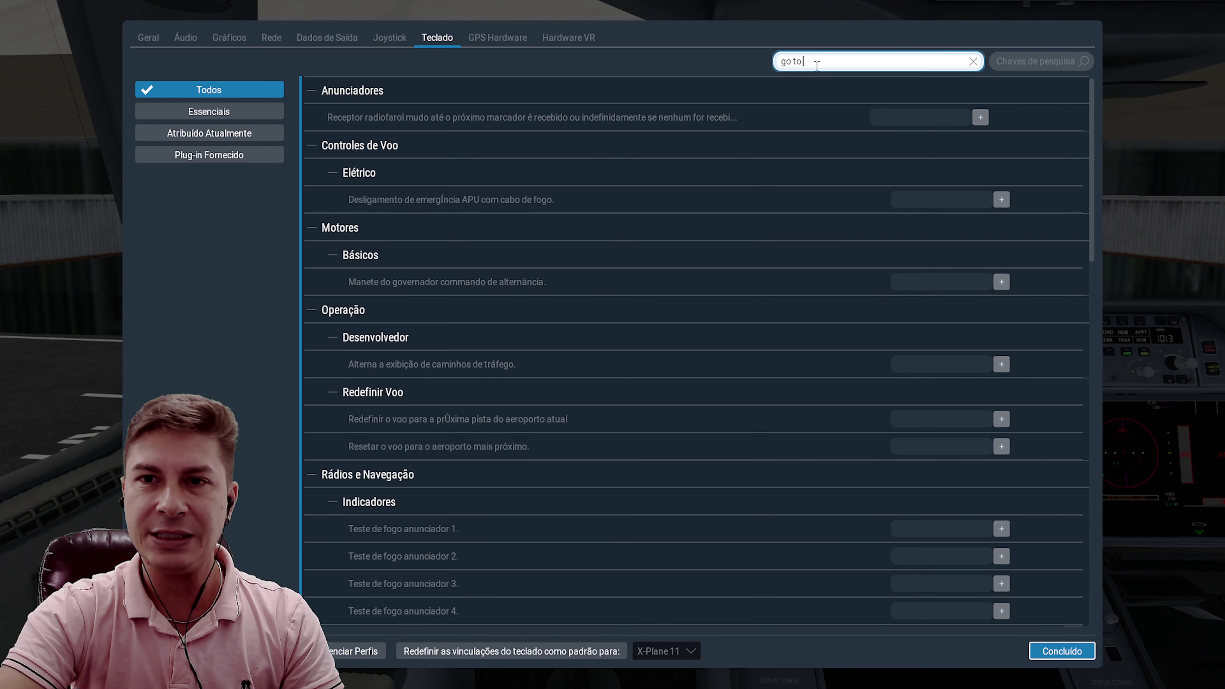
pyautogui.write('save')
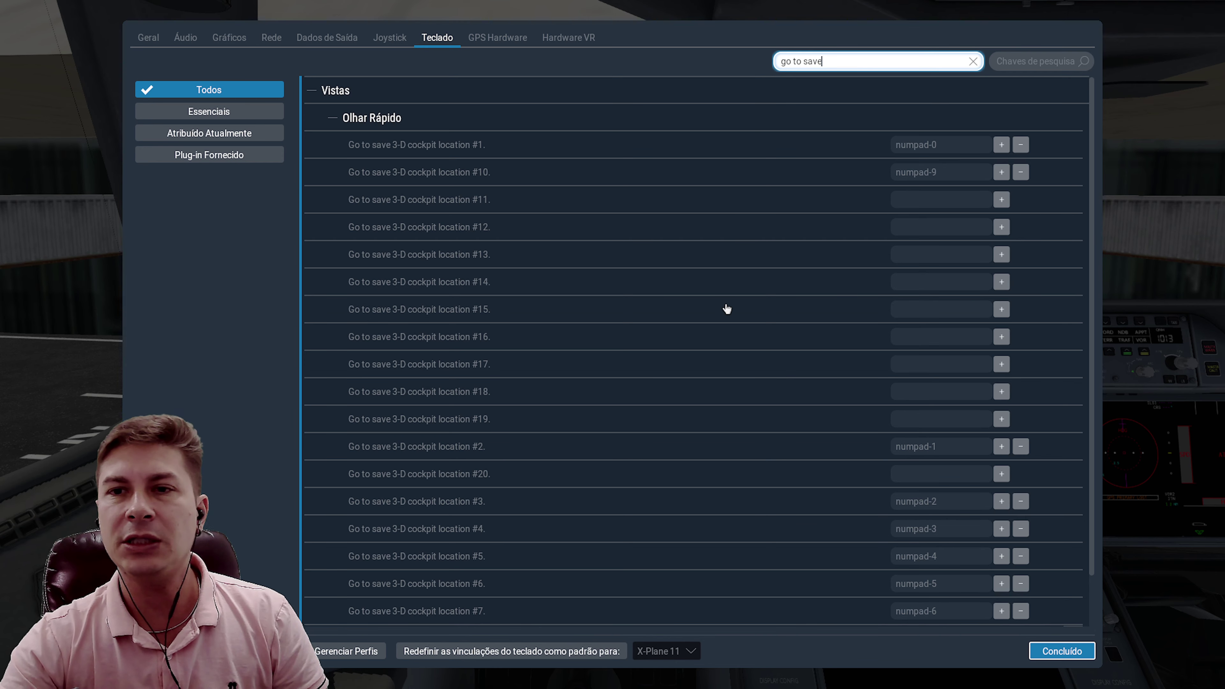
pyautogui.scroll(-2, 806, 350)
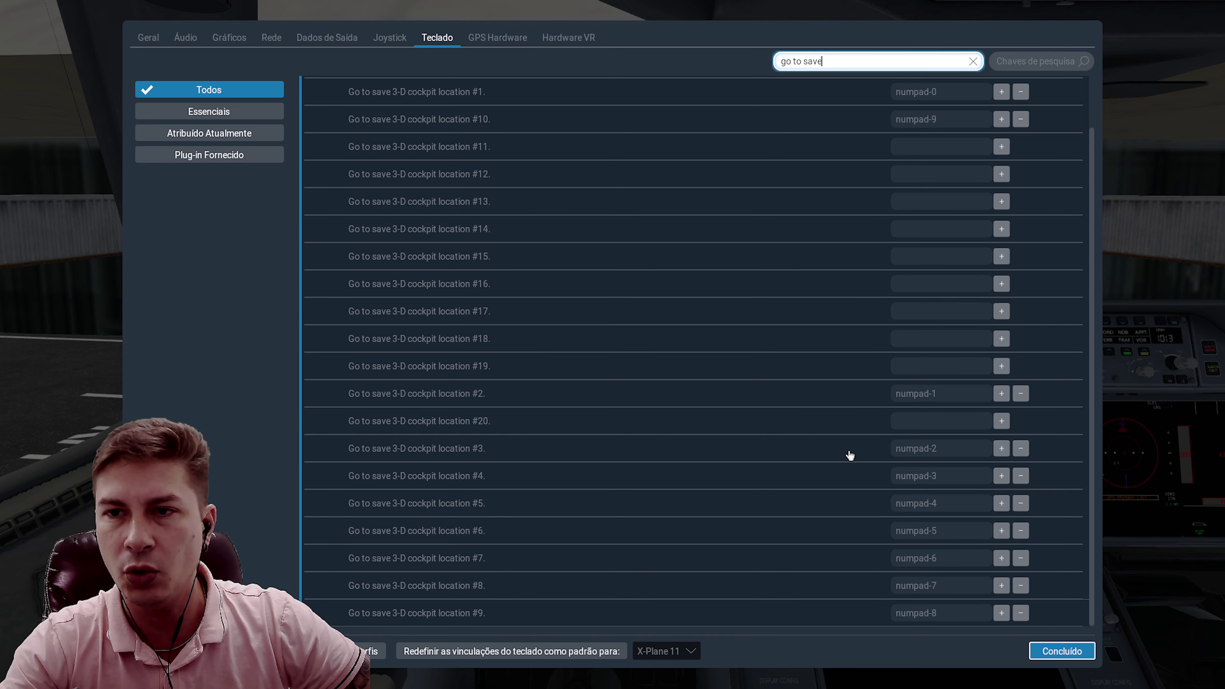
pyautogui.scroll(2, 849, 456)
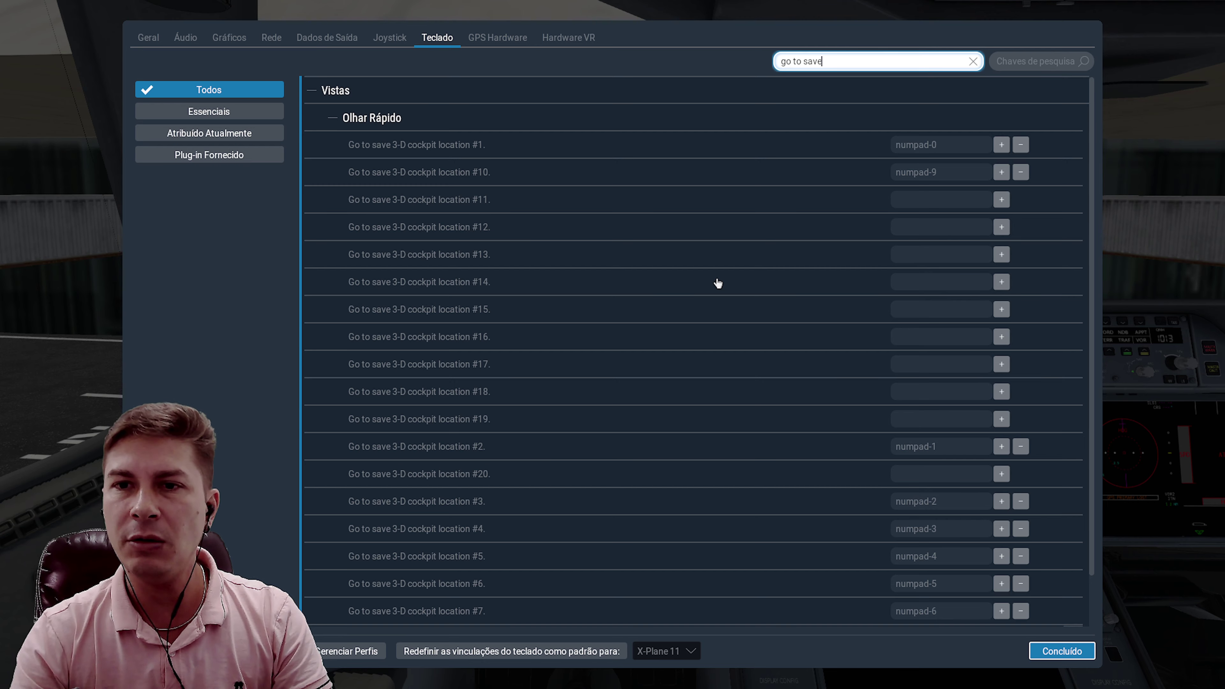
# Clear the command search and look up which commands are assigned to the keys 1, 2, 3, 4 and backspace
pyautogui.moveTo(845, 59); pyautogui.dragTo(705, 64)
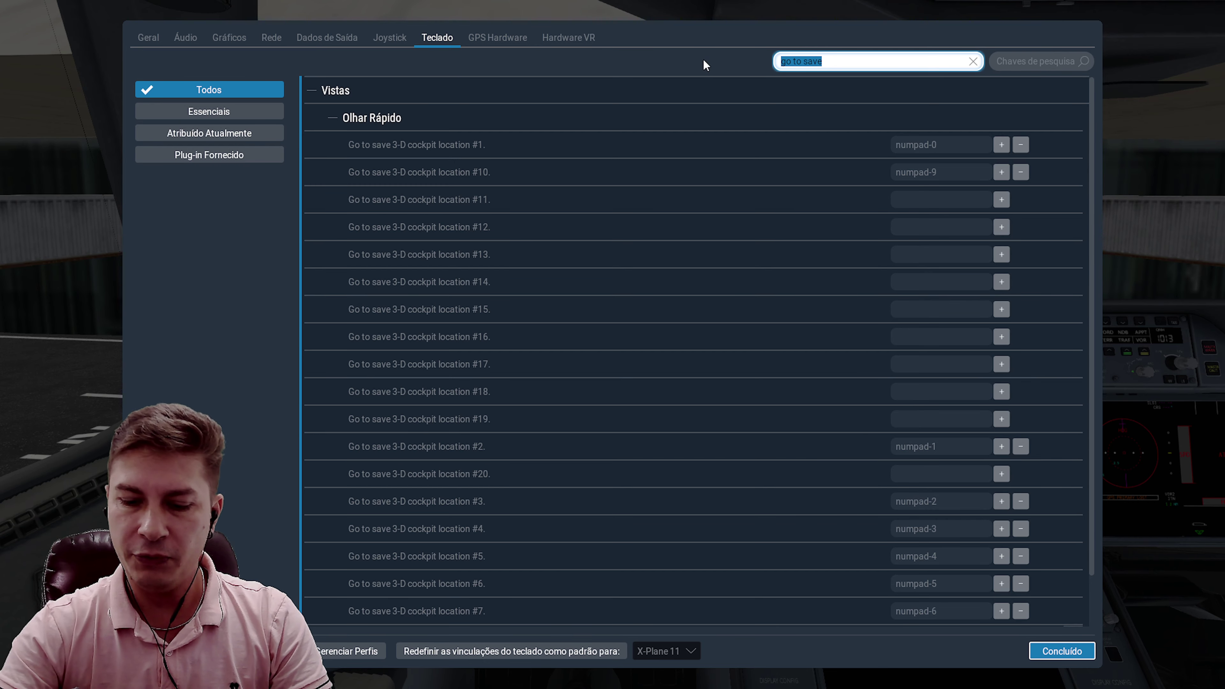
pyautogui.press('BackSpace')
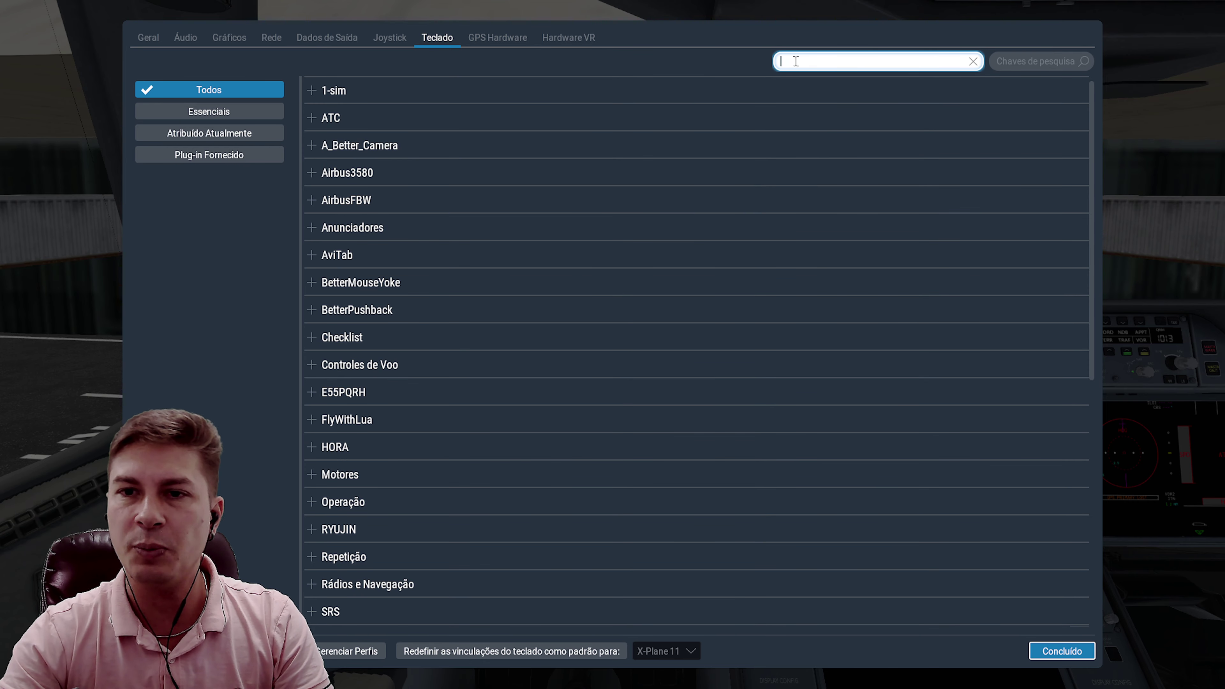
pyautogui.click(1015, 59)
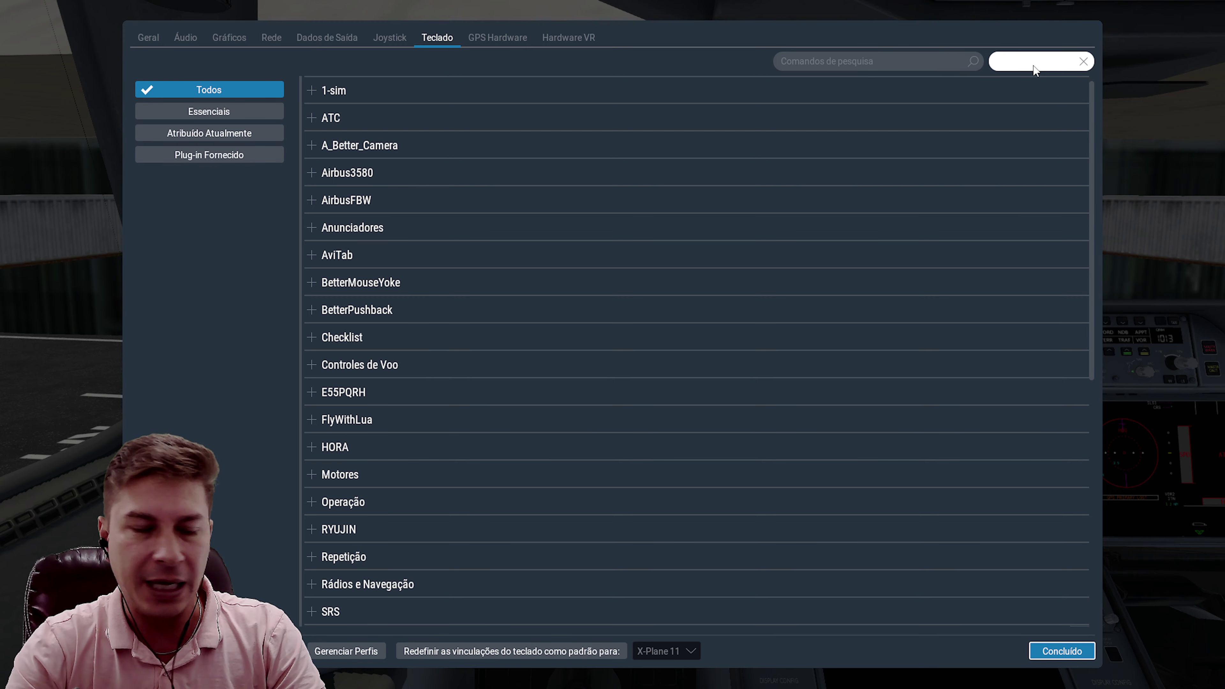
pyautogui.write('1')
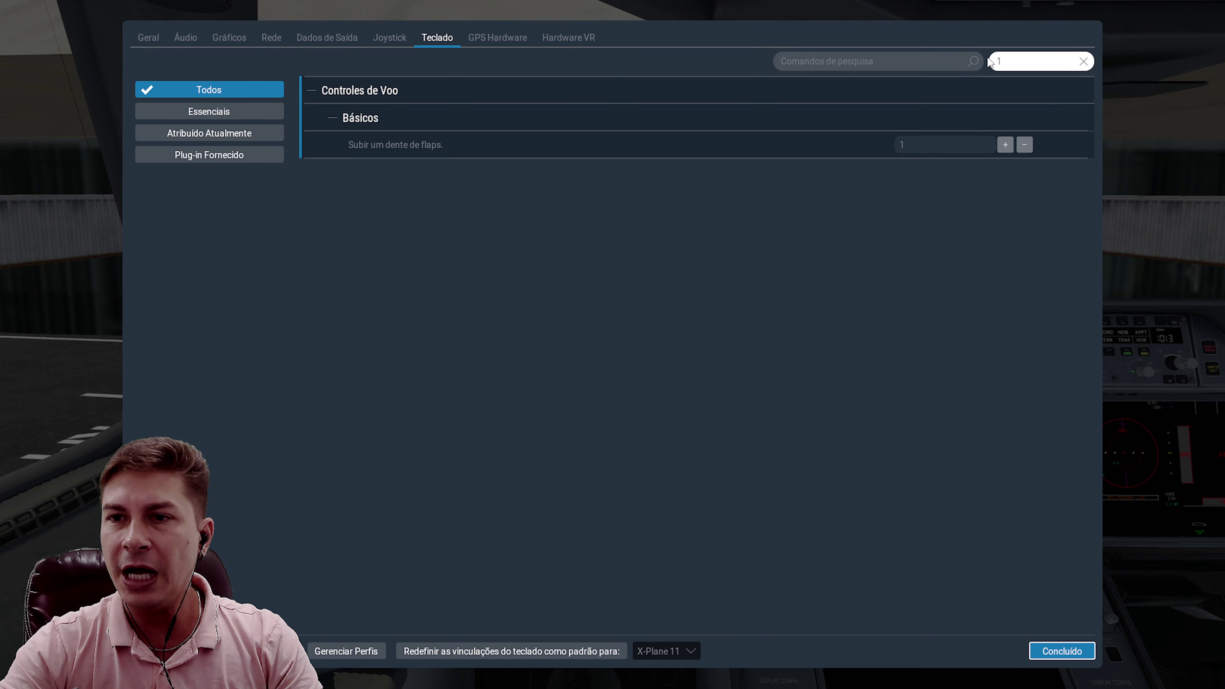
pyautogui.click(1010, 57)
pyautogui.press('2')
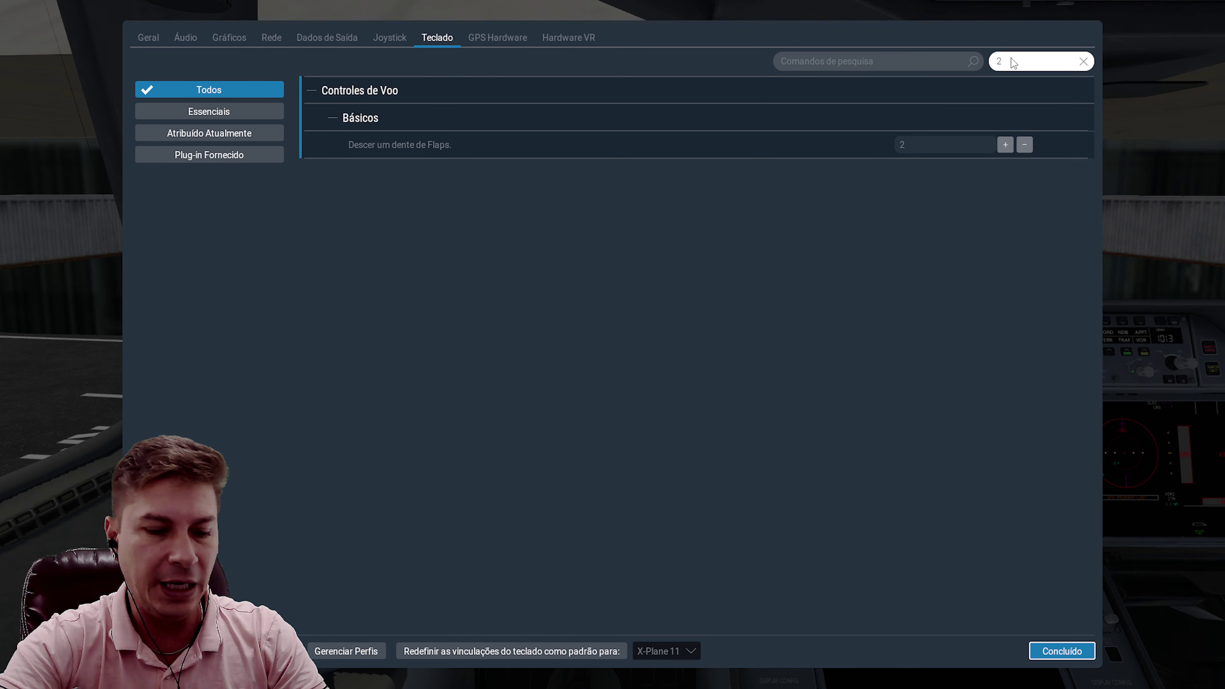
pyautogui.press('3')
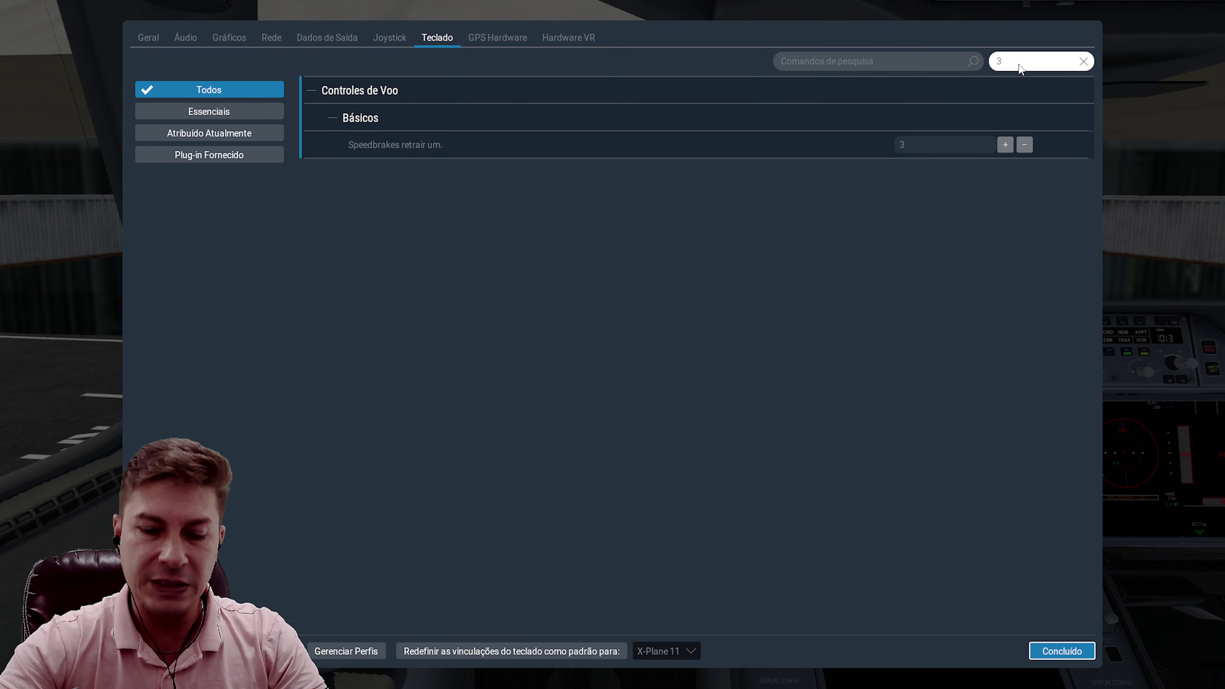
pyautogui.press('4')
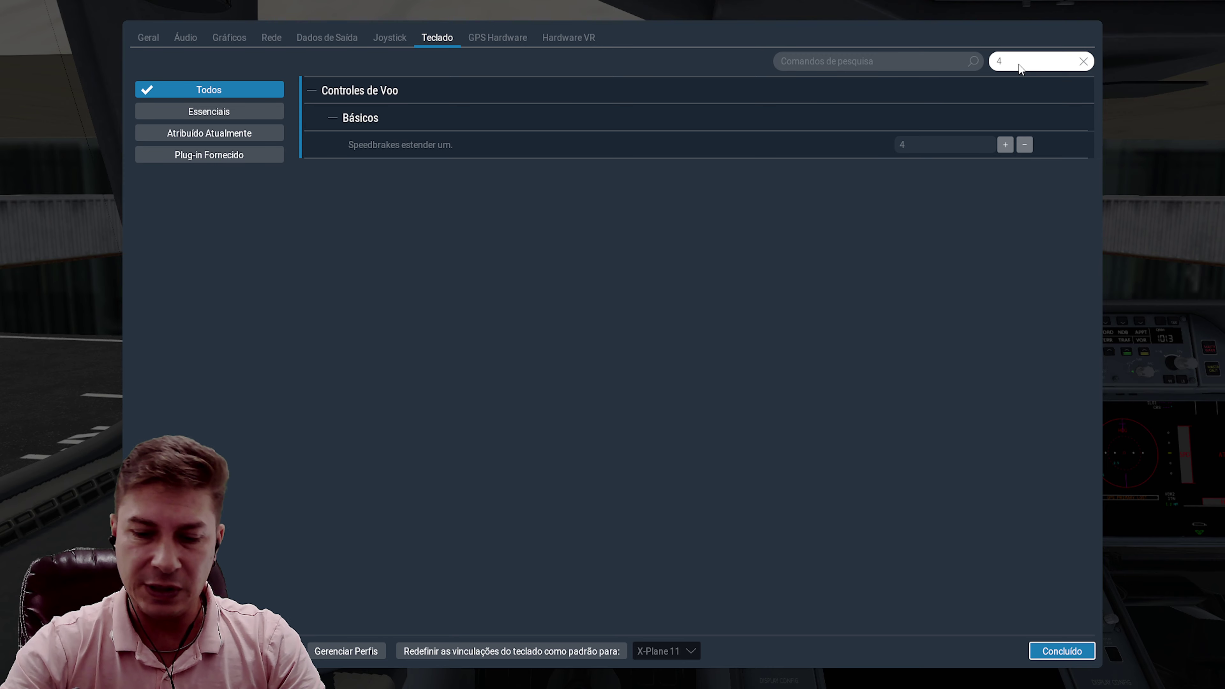
pyautogui.press('BackSpace')
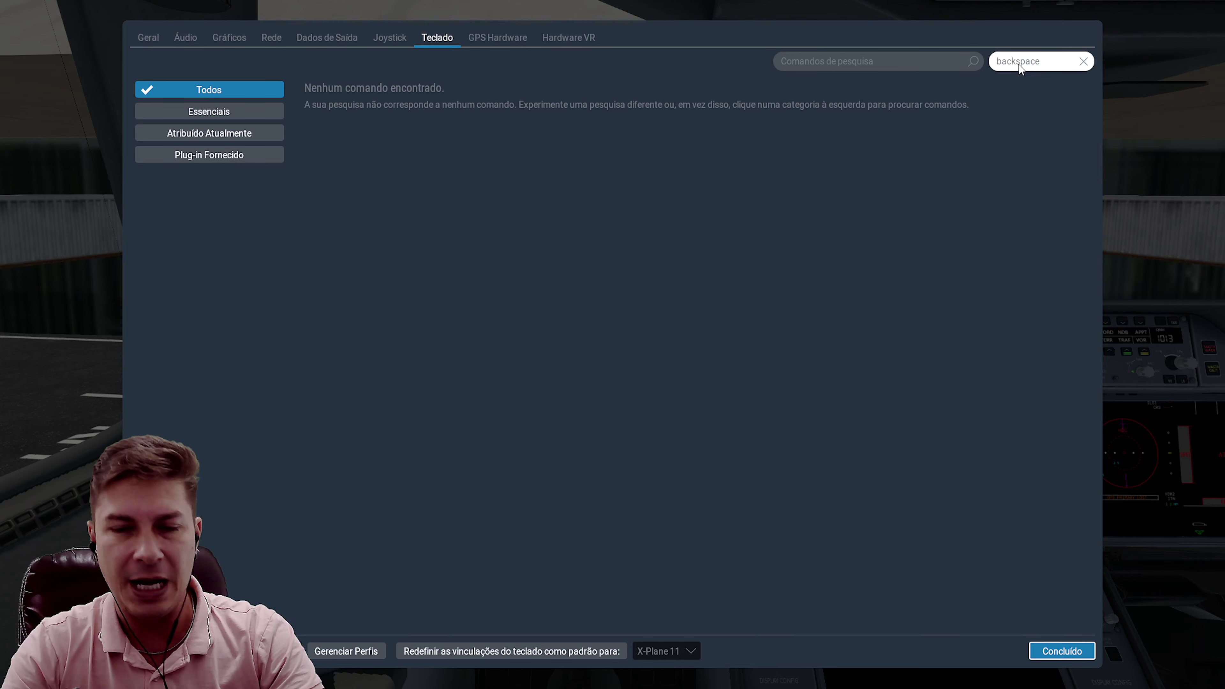
# Search the commands for "go to save" and remove the key assignment of "Go to save 3-D cockpit location #1"
pyautogui.click(866, 62)
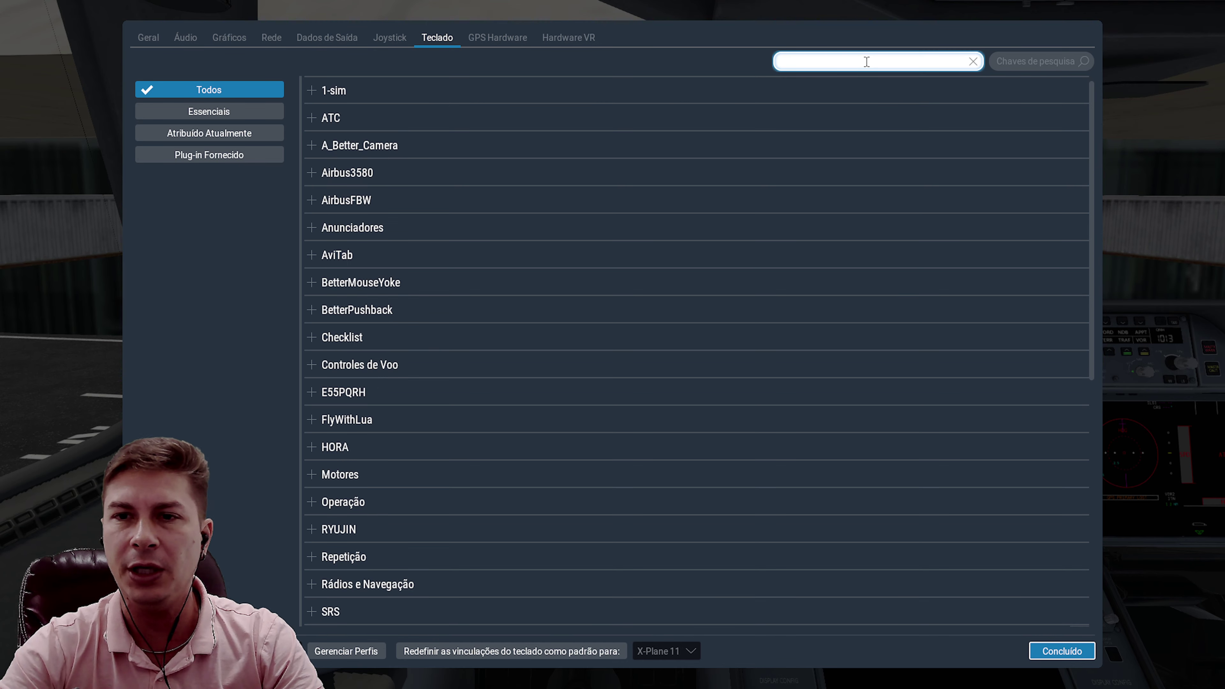
pyautogui.write('go t')
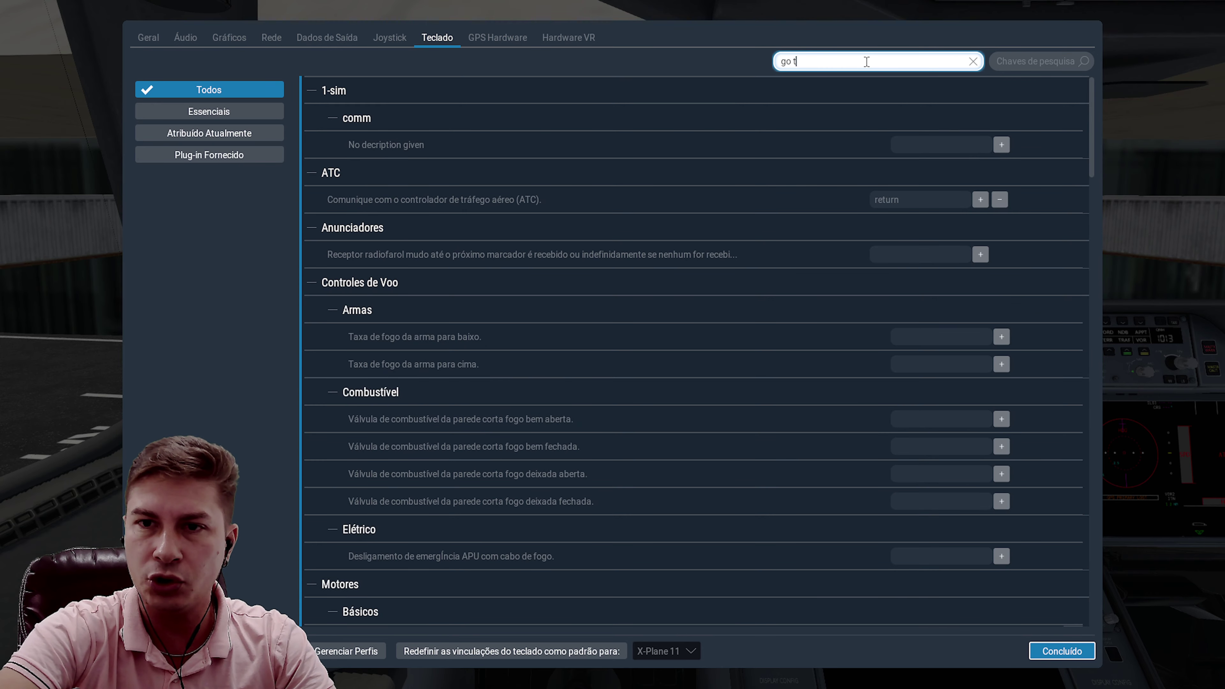
pyautogui.write('o save')
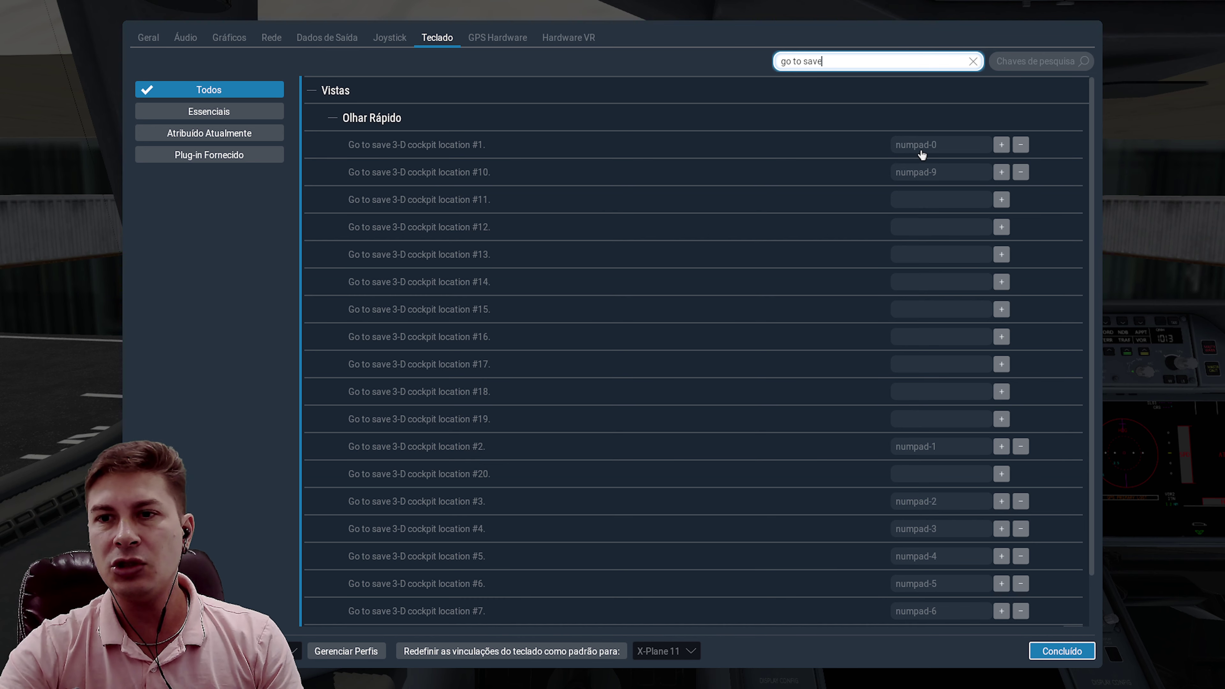
pyautogui.click(933, 152)
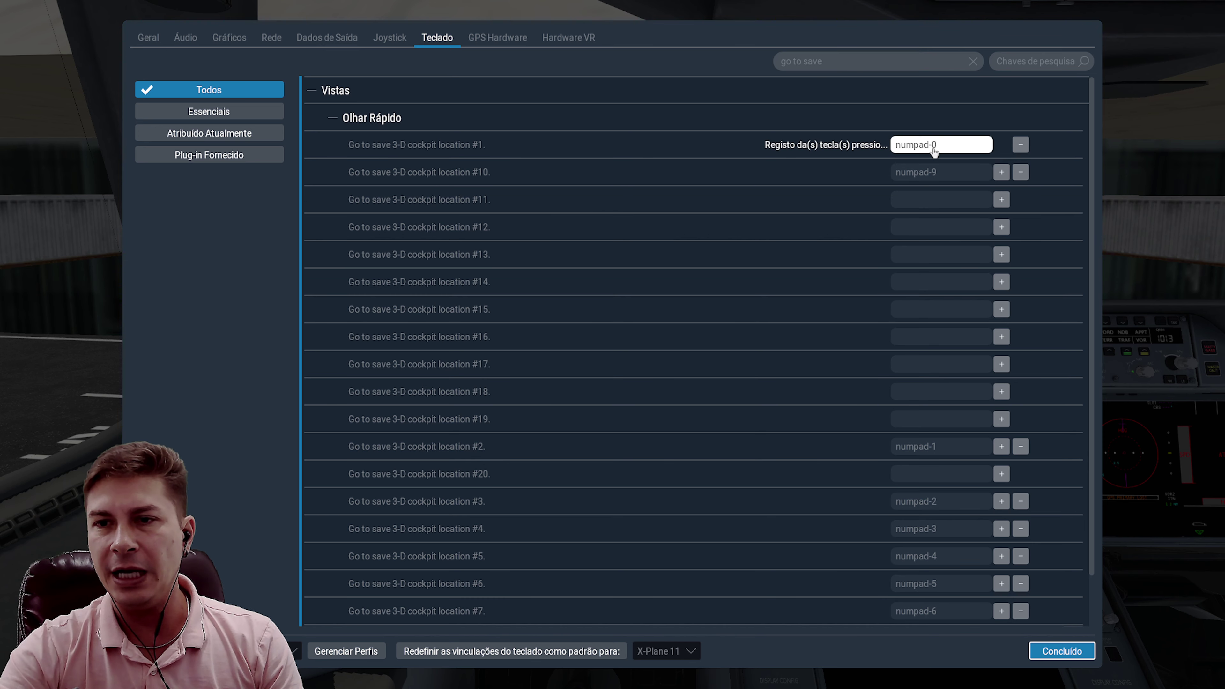
pyautogui.click(1019, 146)
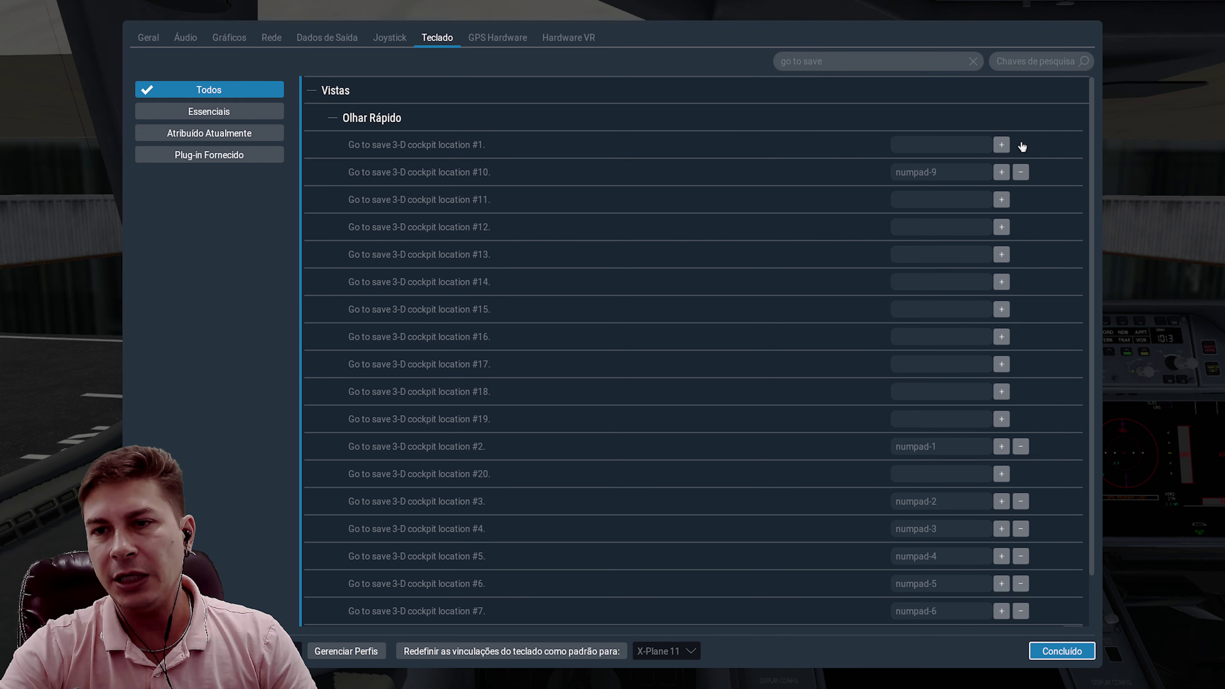
pyautogui.click(935, 152)
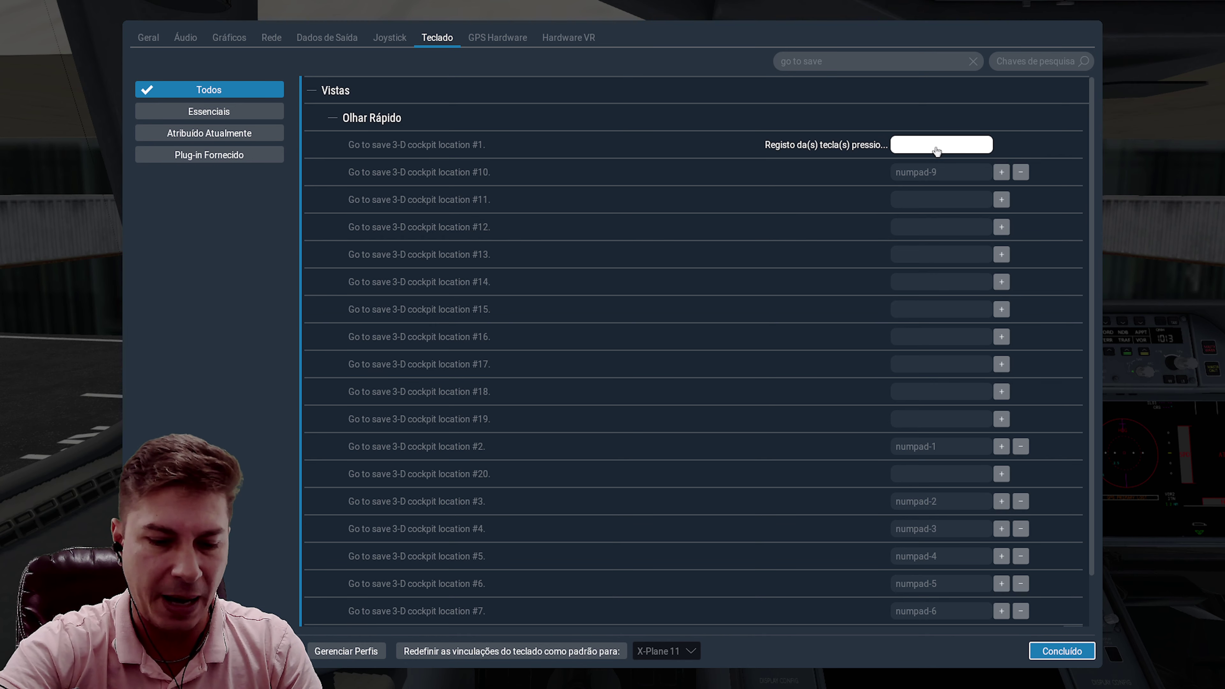
pyautogui.press('0')
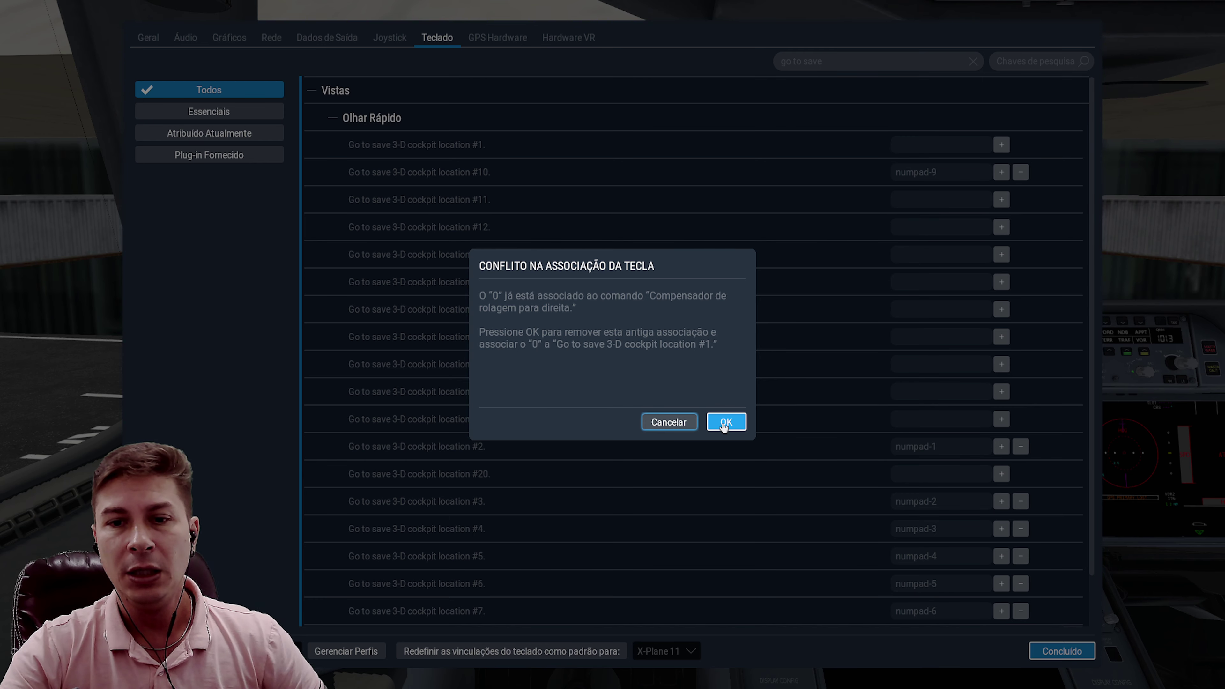
pyautogui.click(667, 422)
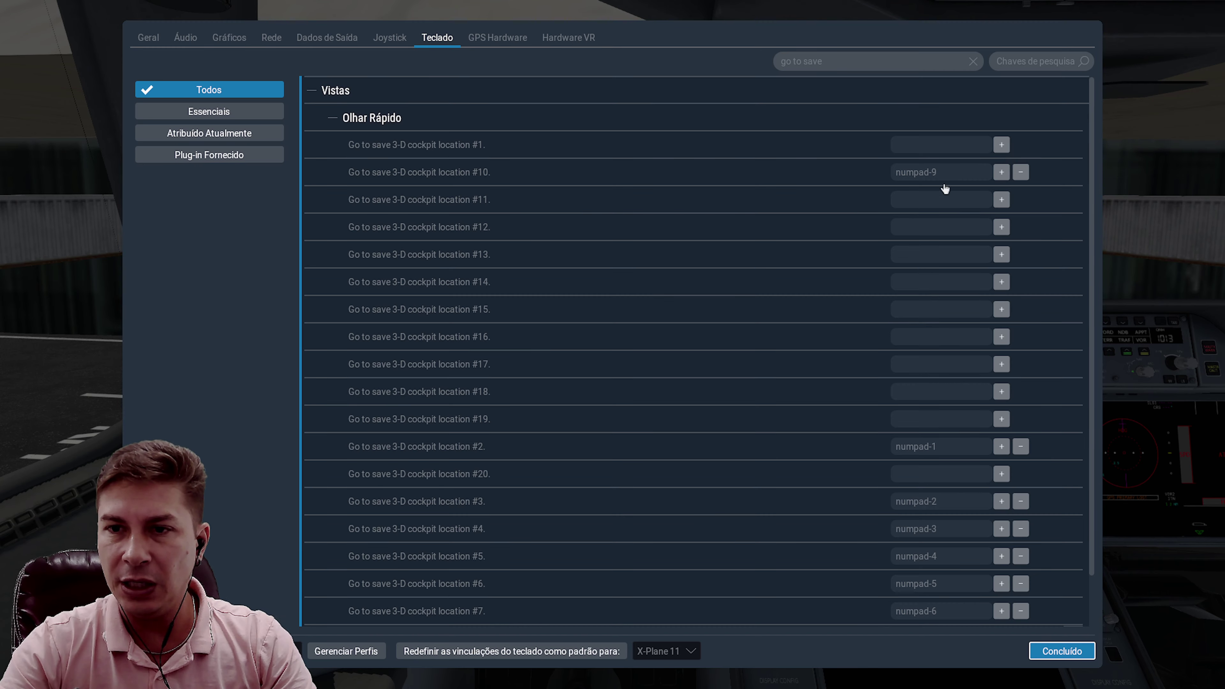
# Assign numpad-/ to "Go to save 3-D cockpit location #1" and test the shortcut in the cockpit
pyautogui.click(932, 147)
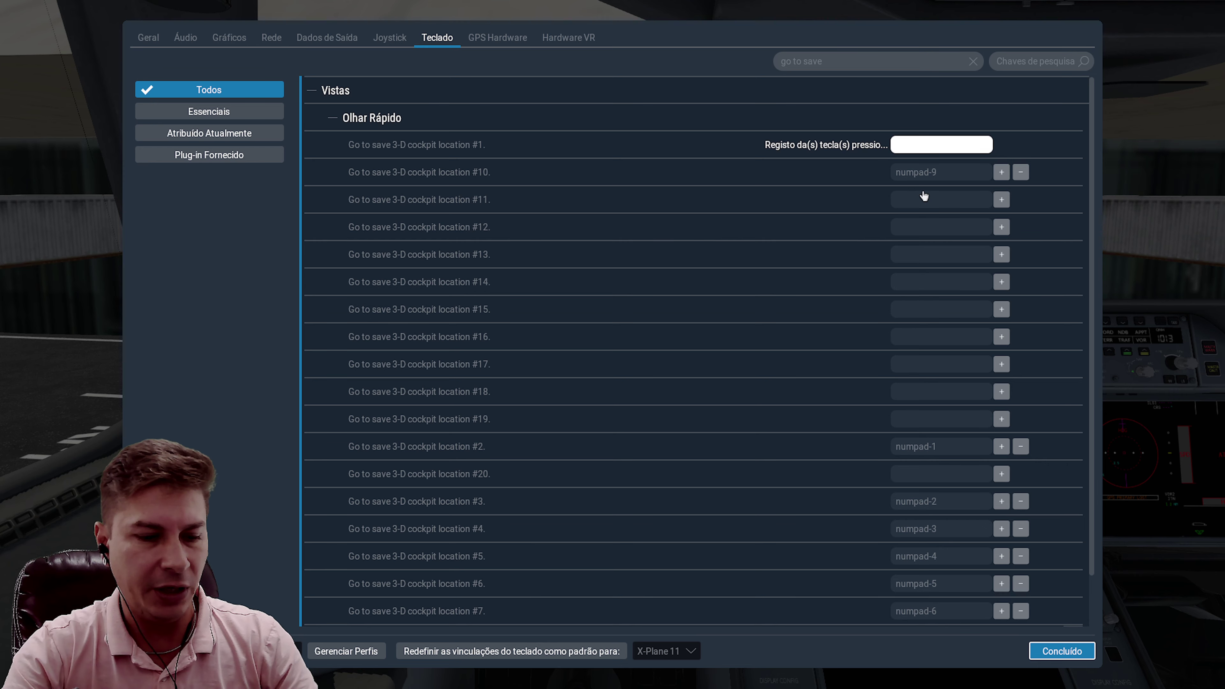
pyautogui.press('KP_Divide')
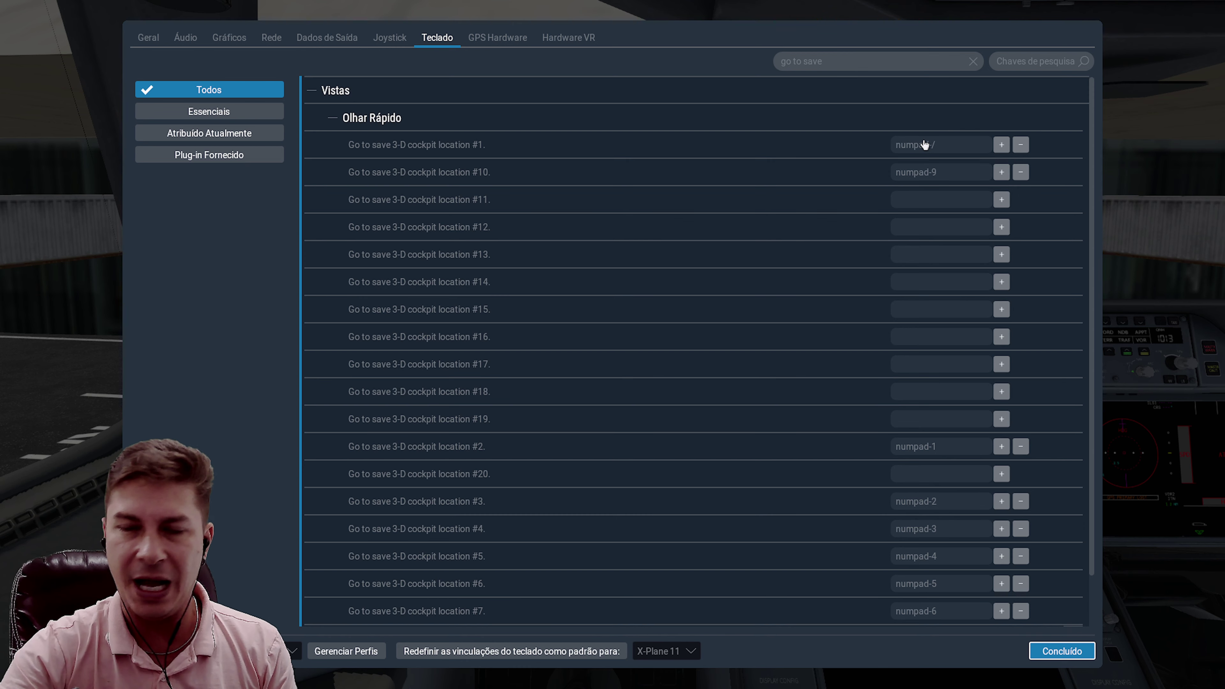
pyautogui.click(1061, 651)
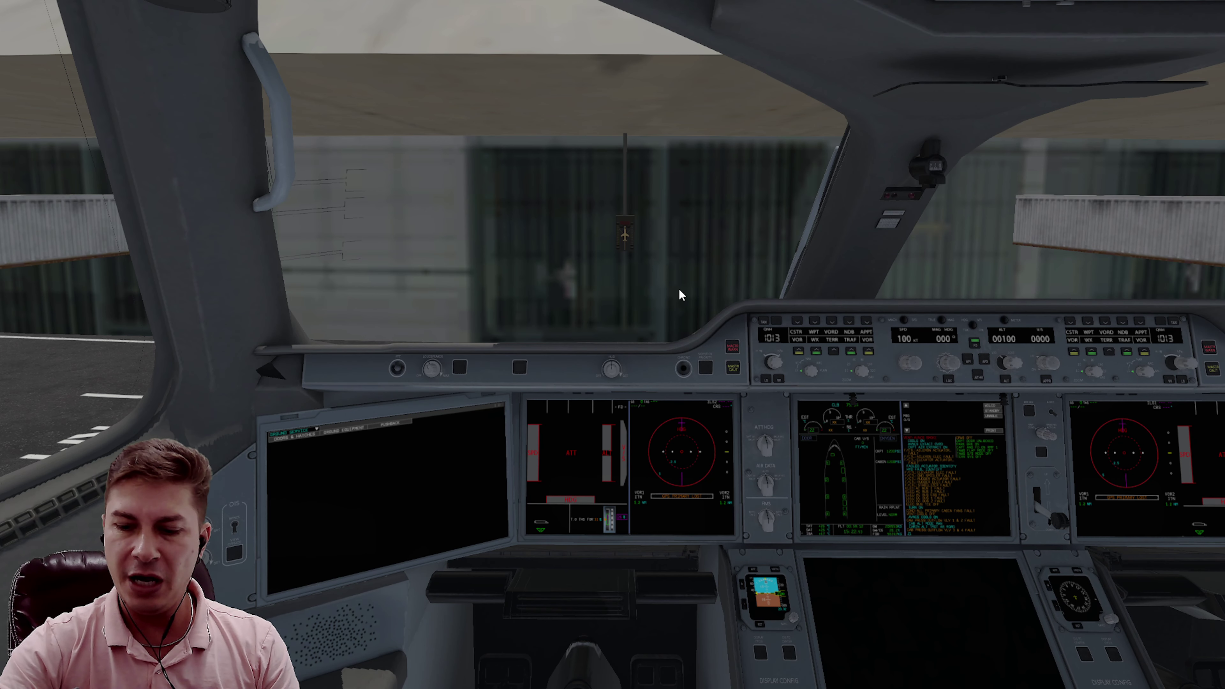
pyautogui.press('KP_Divide')
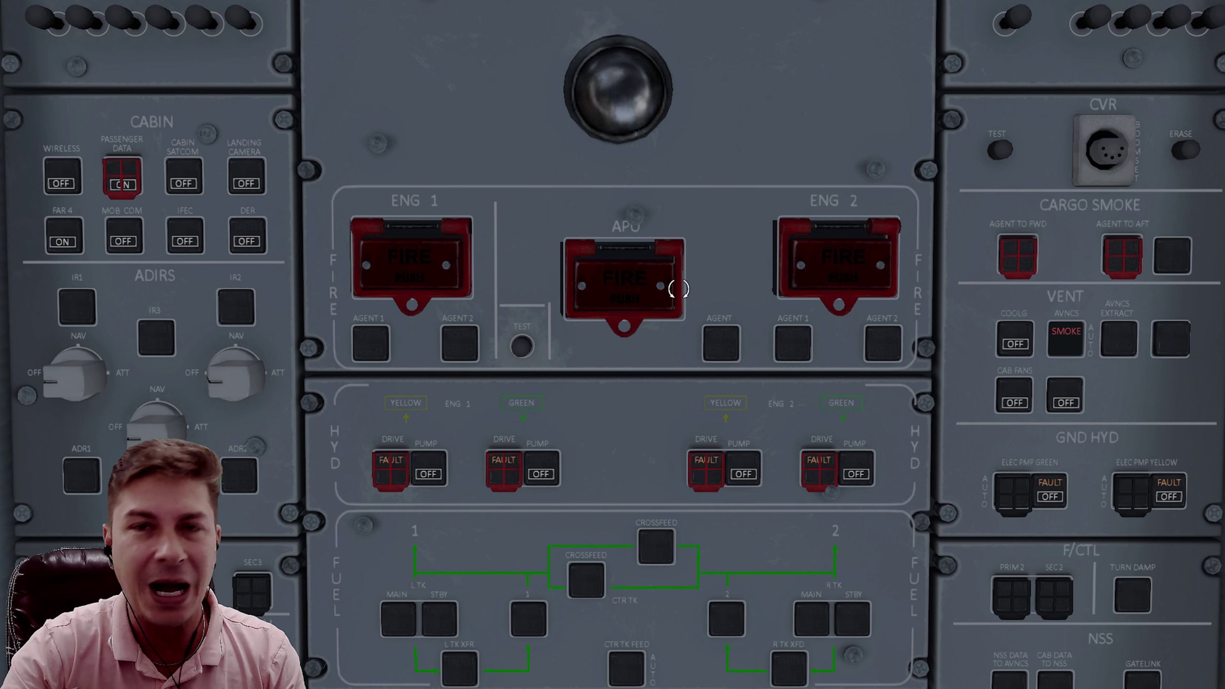
pyautogui.press('KP_Divide')
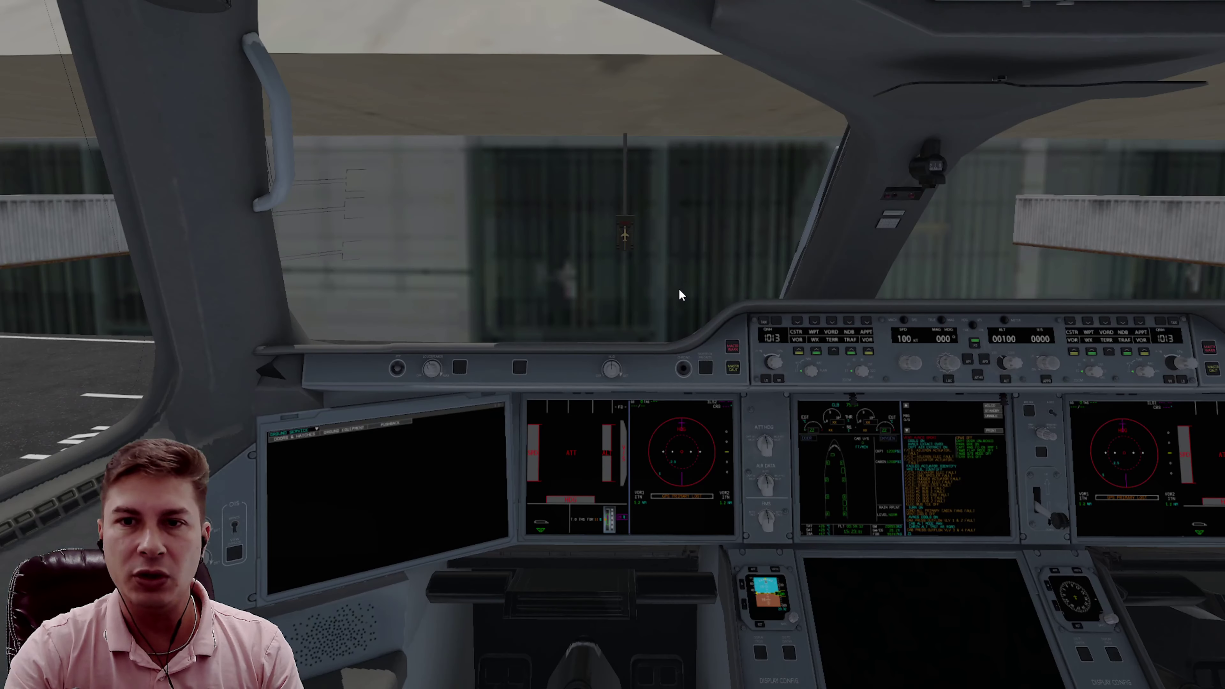
# Return to the keyboard settings by way of the flight configuration
pyautogui.moveTo(1164, 9)
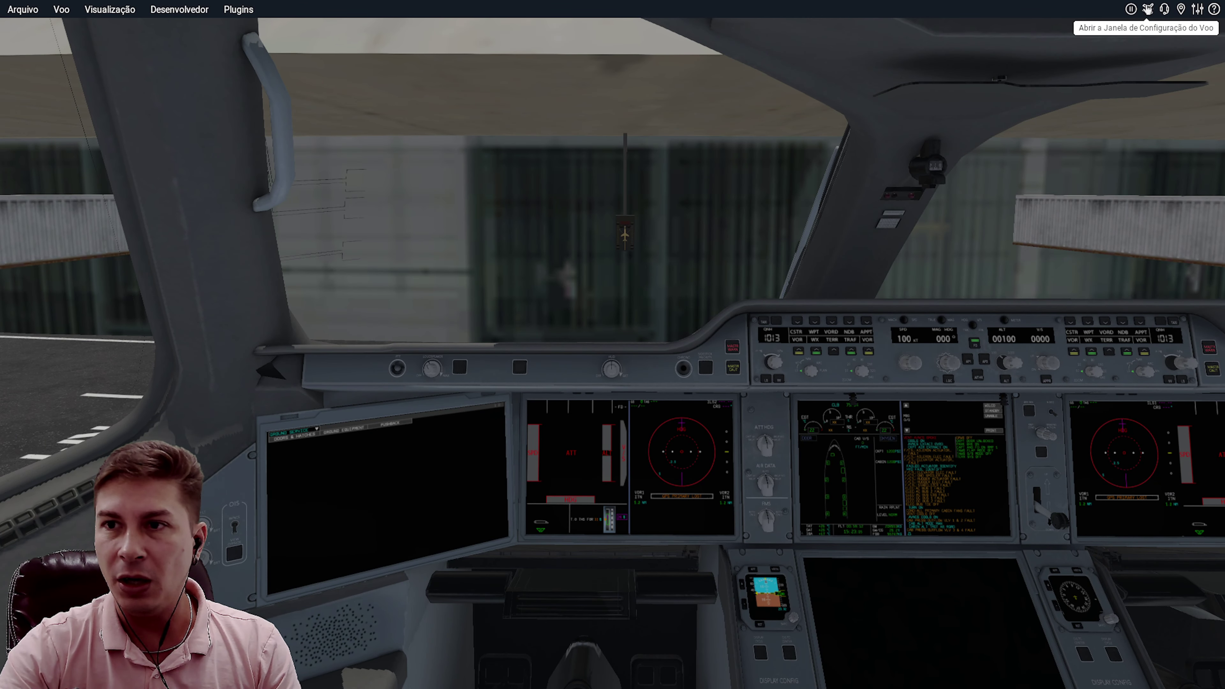
pyautogui.click(1148, 9)
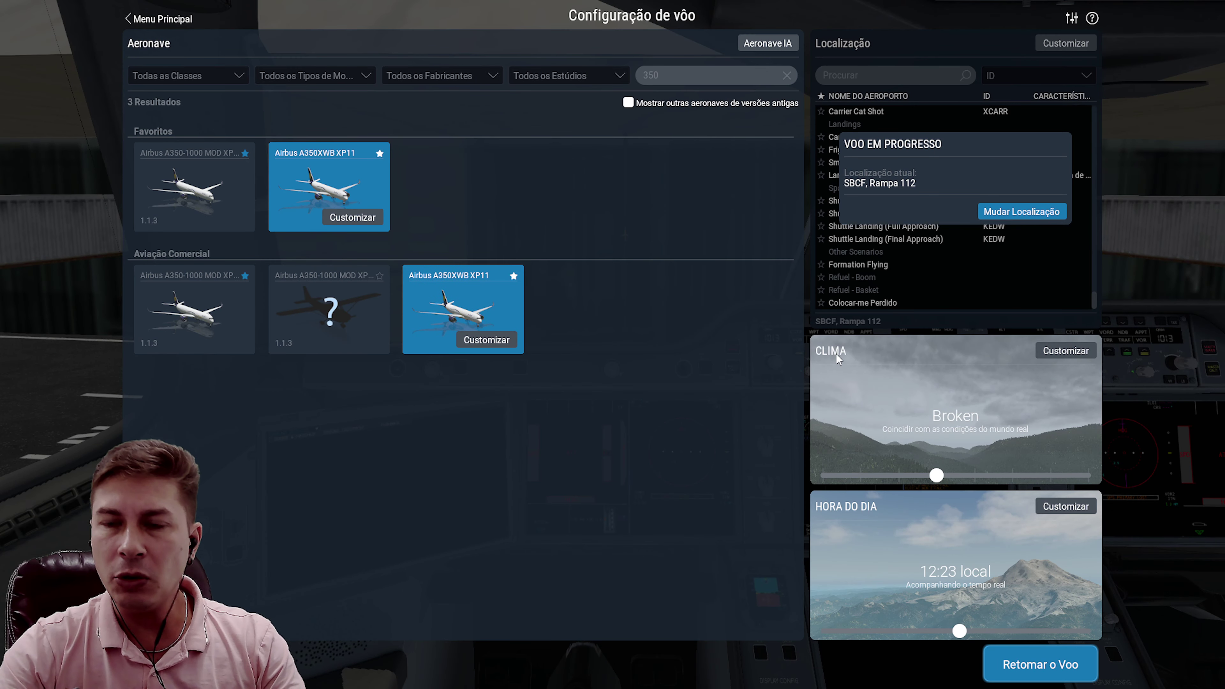
pyautogui.click(1072, 18)
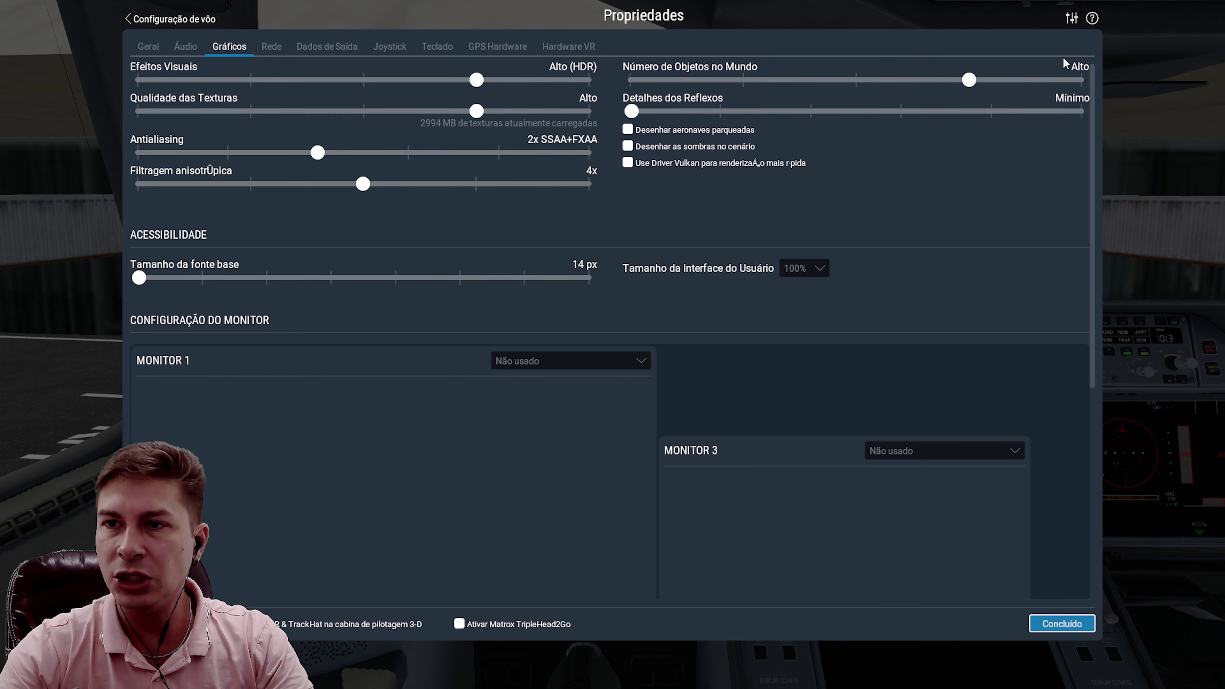
pyautogui.click(437, 47)
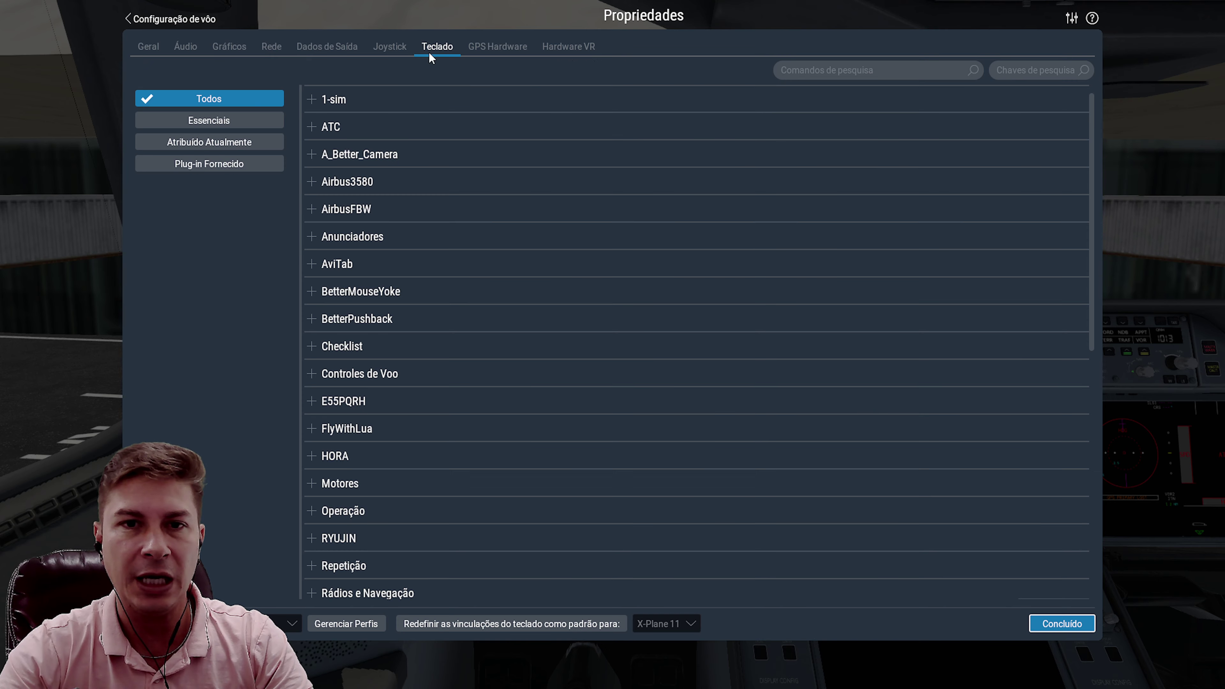
# Search the commands for "go to save" and assign numpad-0 to "Go to save 3-D cockpit location #1"
pyautogui.click(840, 63)
pyautogui.write('s')
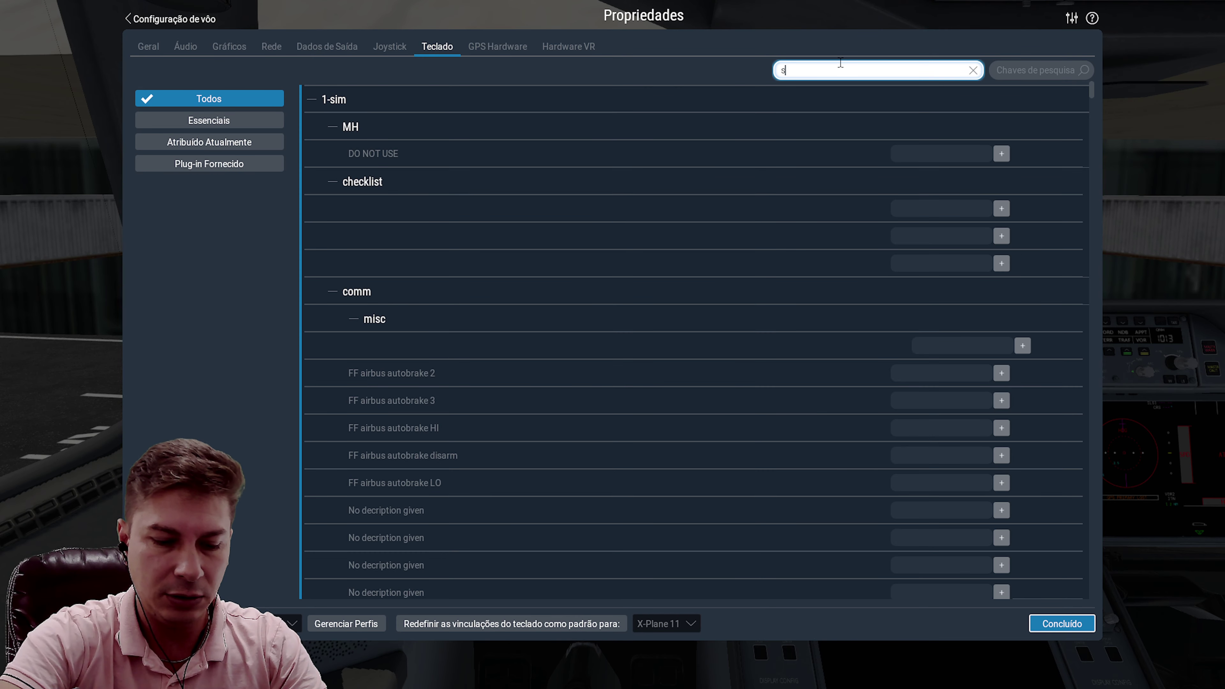
pyautogui.press('BackSpace')
pyautogui.write('go')
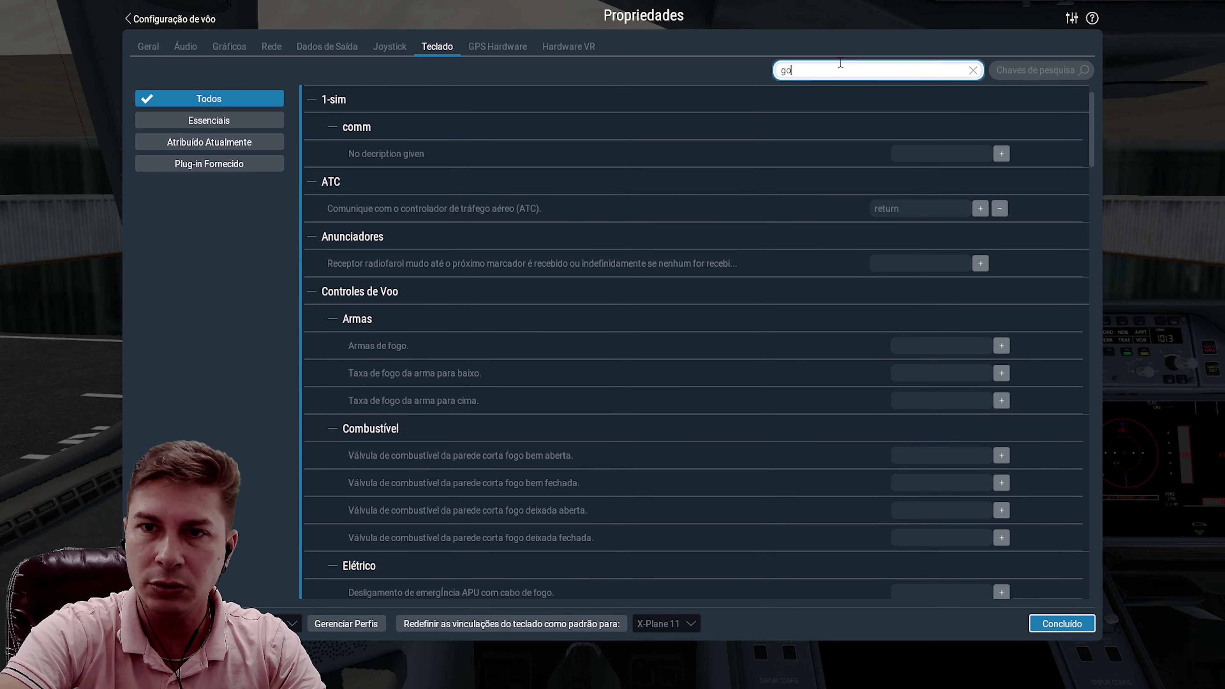
pyautogui.write(' to start')
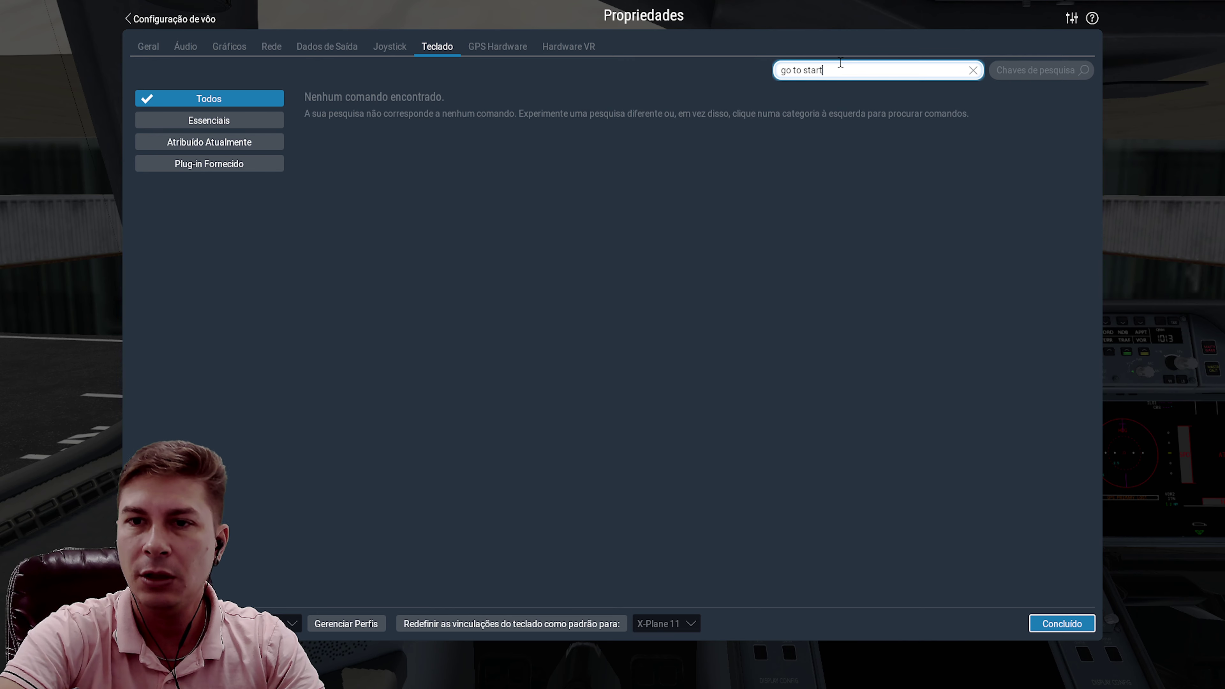
pyautogui.press('BackSpace')
pyautogui.press('BackSpace')
pyautogui.press('BackSpace')
pyautogui.press('BackSpace')
pyautogui.press('BackSpace')
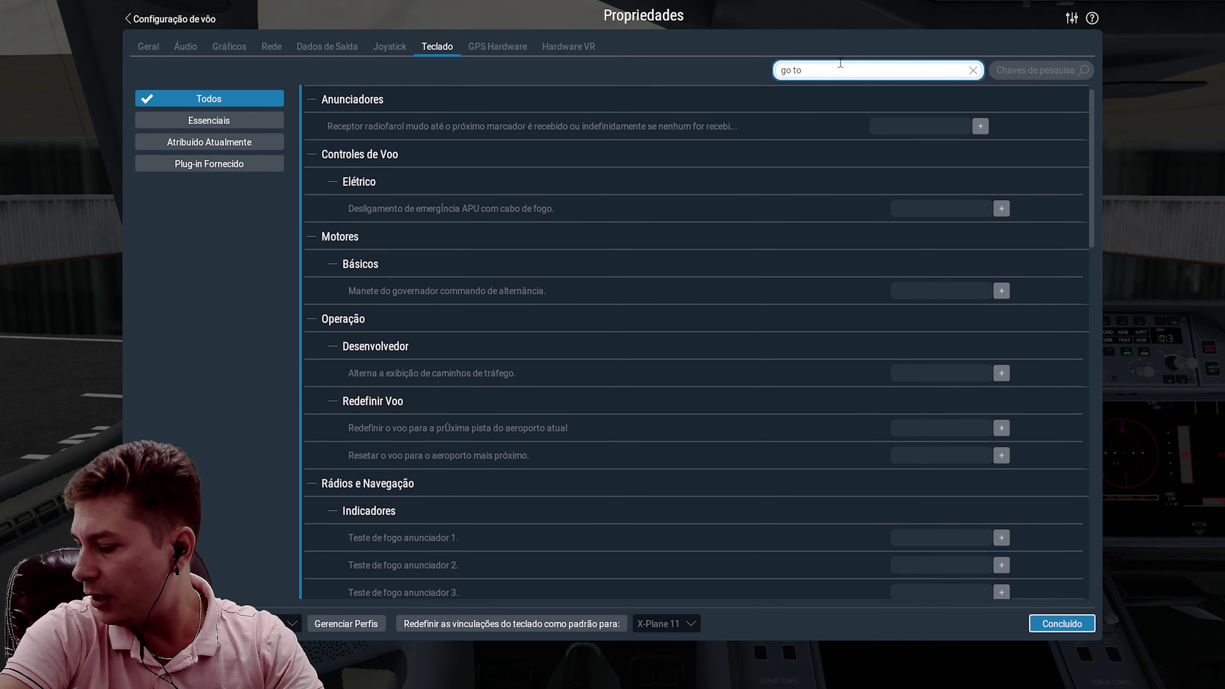
pyautogui.write('save')
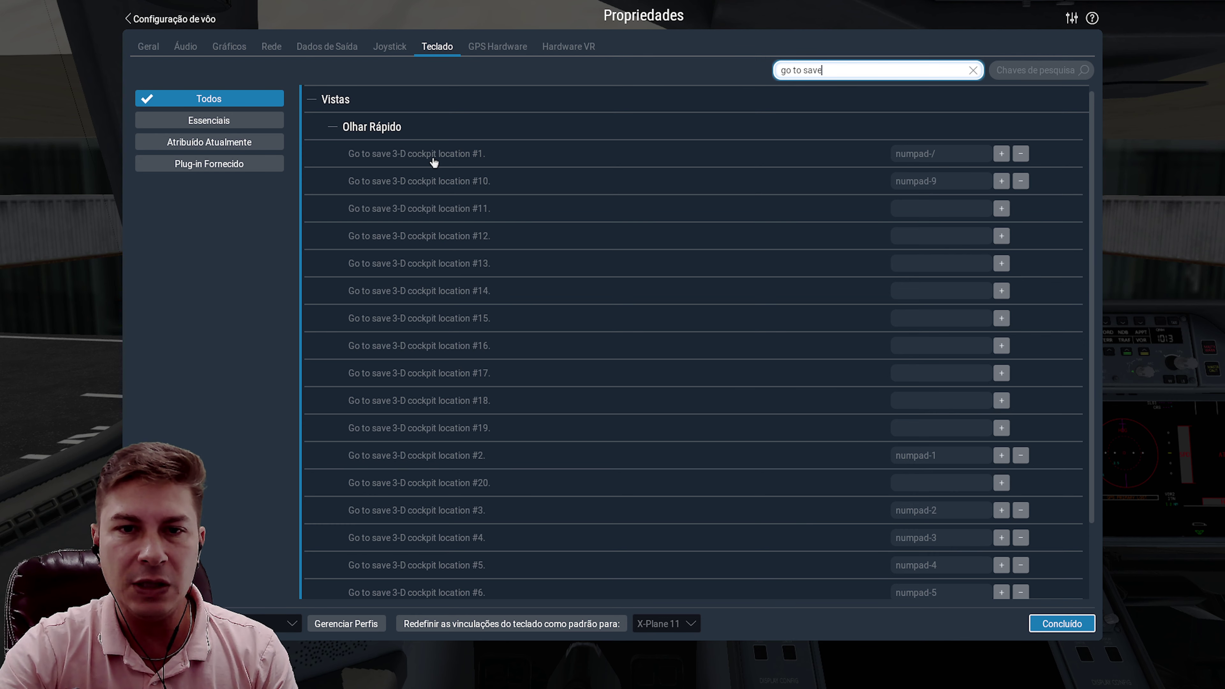
pyautogui.click(927, 155)
pyautogui.press('KP_0')
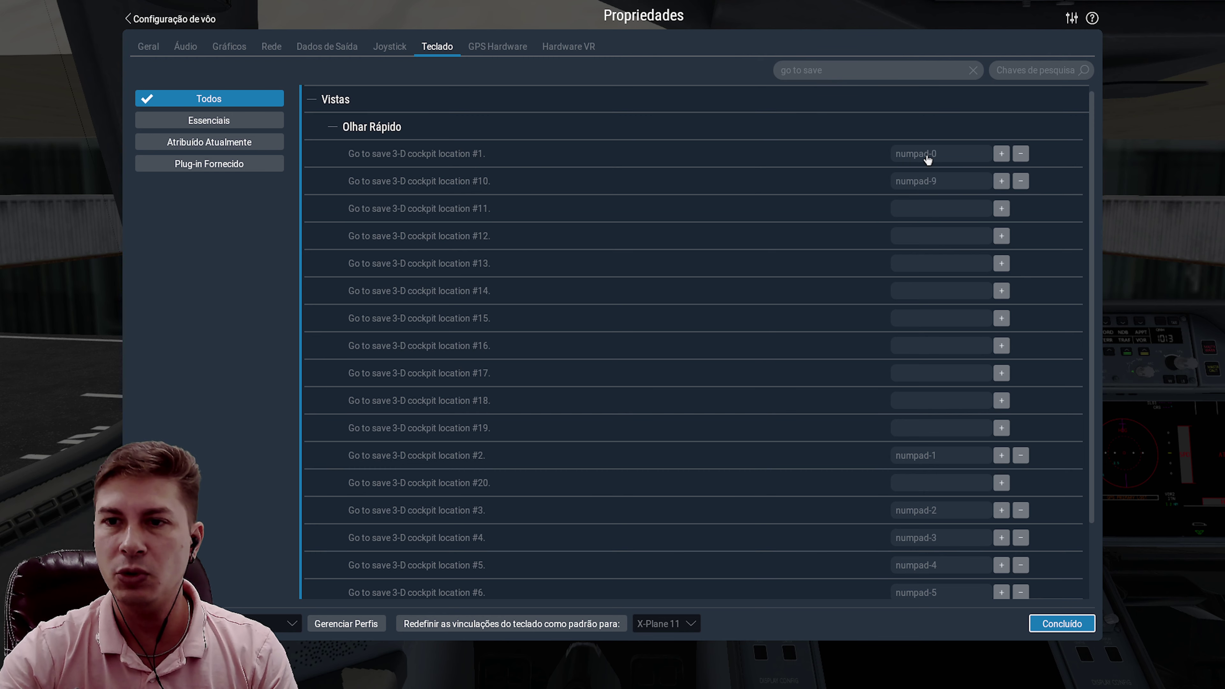